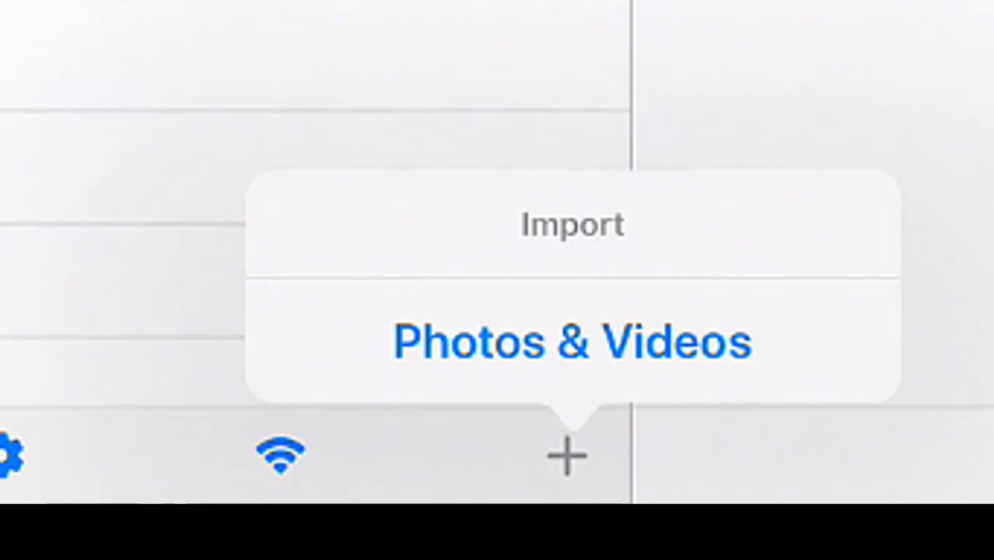
- Import a video from the iPad's Photos & Videos into Air Transfer and open the Movies category
{"action": "left_click", "coordinate": [573, 342]}
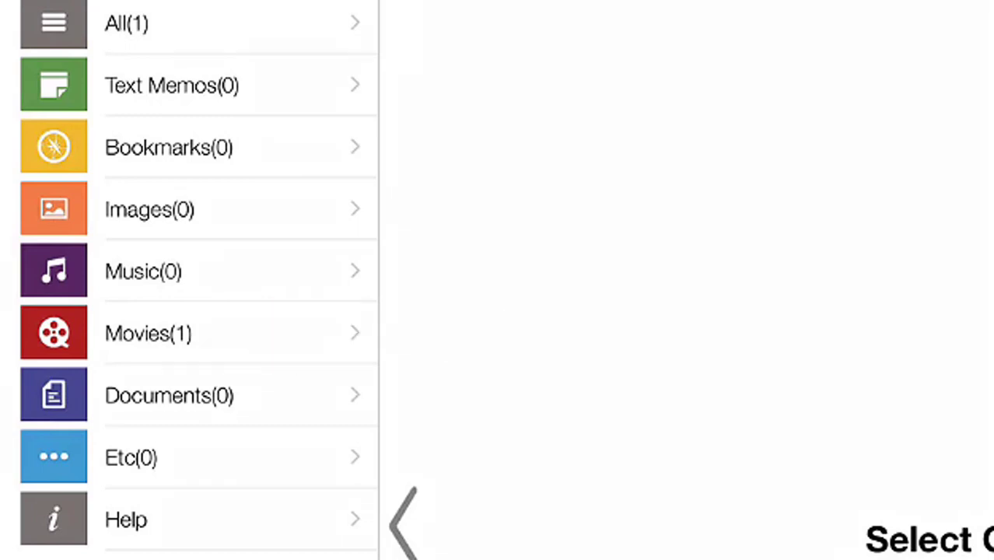
{"action": "left_click", "coordinate": [148, 333]}
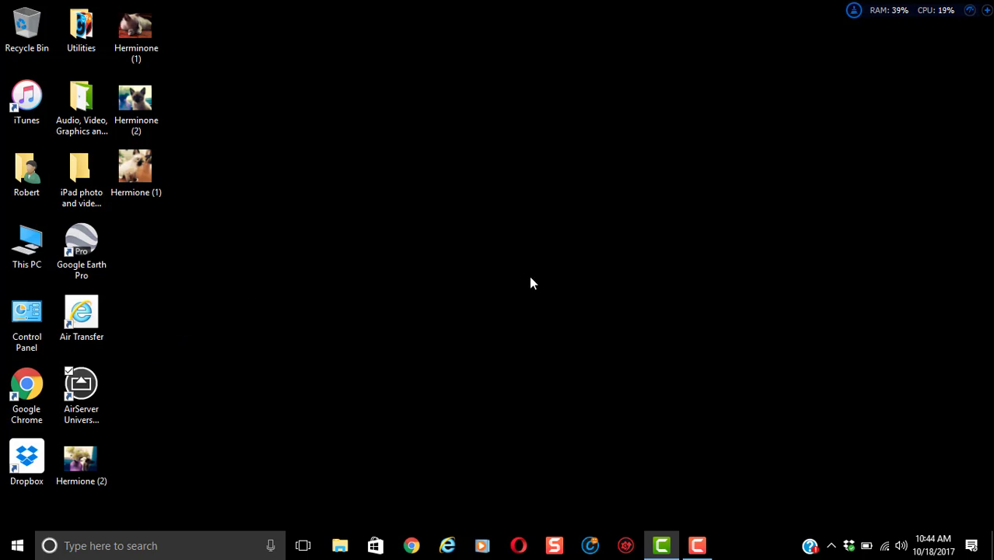
- Open the Air Transfer page from the PC desktop in a maximized window and show the Camera Roll
{"action": "double_click", "coordinate": [85, 316]}
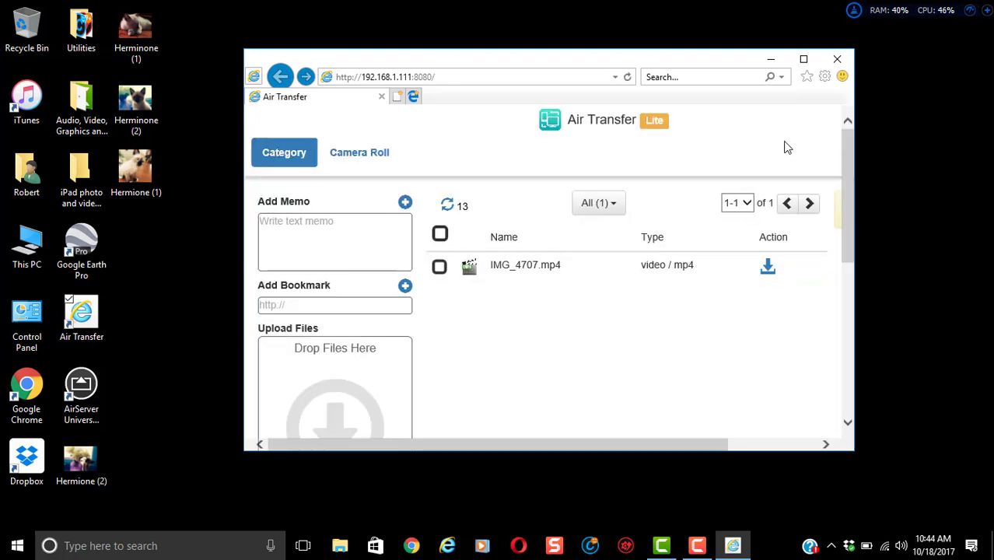
{"action": "left_click", "coordinate": [805, 60]}
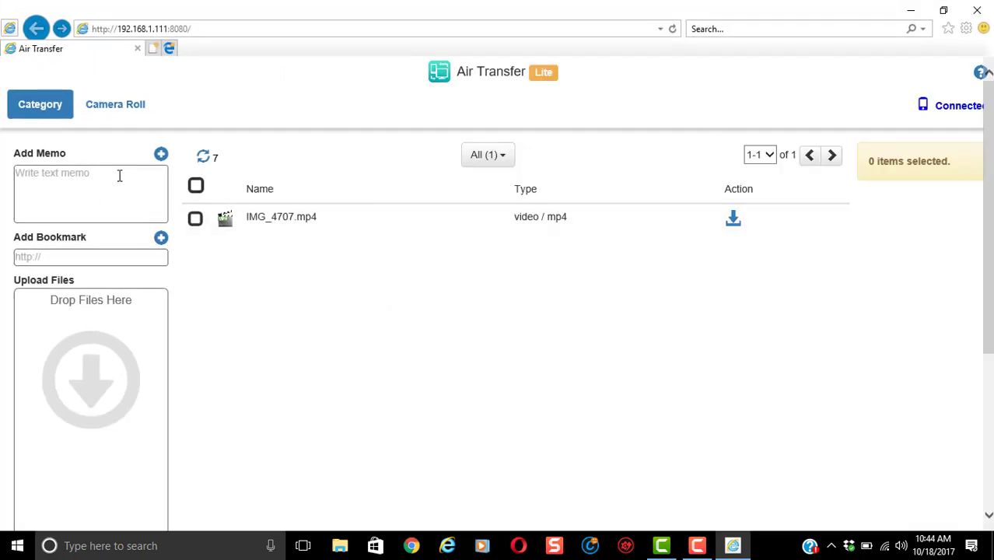
{"action": "left_click", "coordinate": [122, 110]}
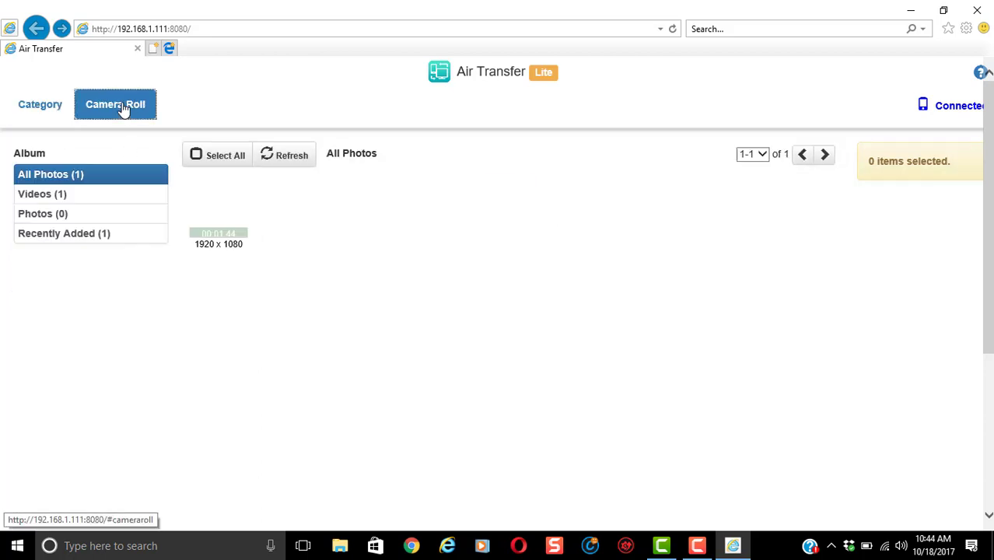
{"action": "left_click", "coordinate": [48, 113]}
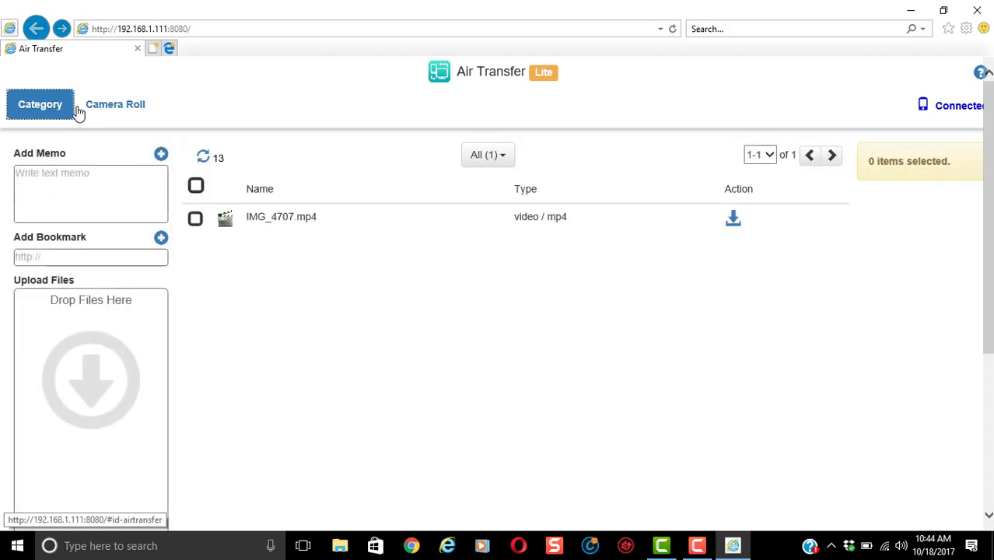
{"action": "left_click", "coordinate": [126, 105]}
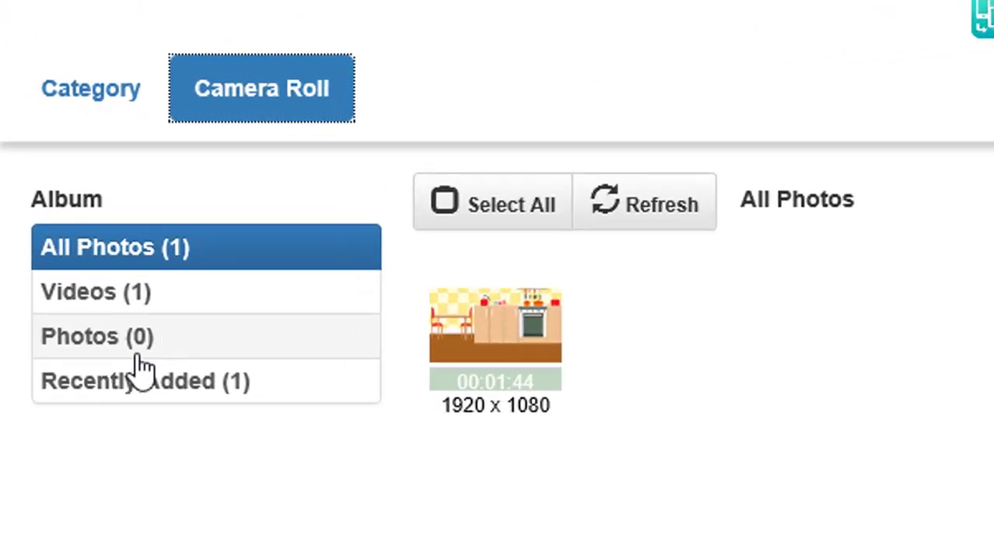
- Select the video in the Videos album of the Camera Roll and start downloading it
{"action": "left_click", "coordinate": [124, 292]}
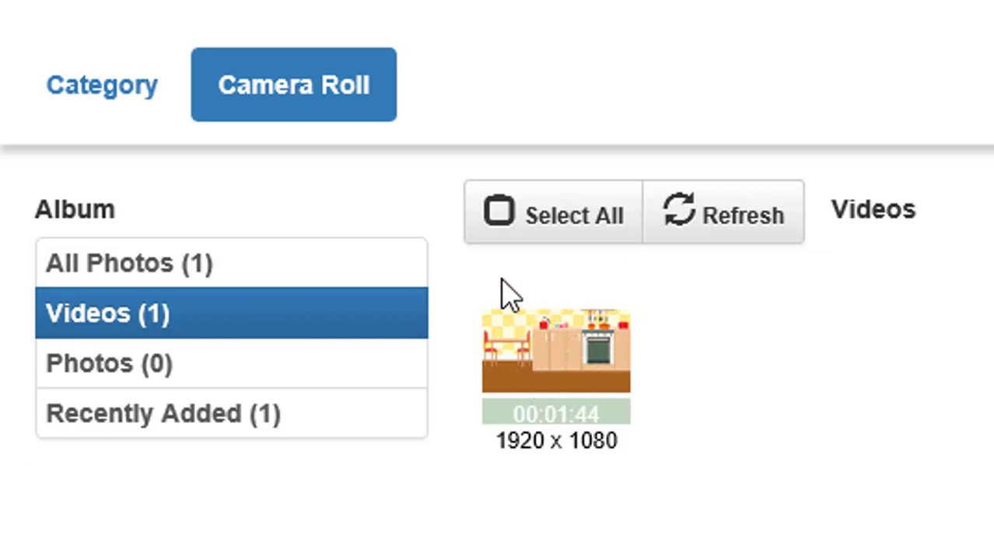
{"action": "left_click", "coordinate": [525, 222]}
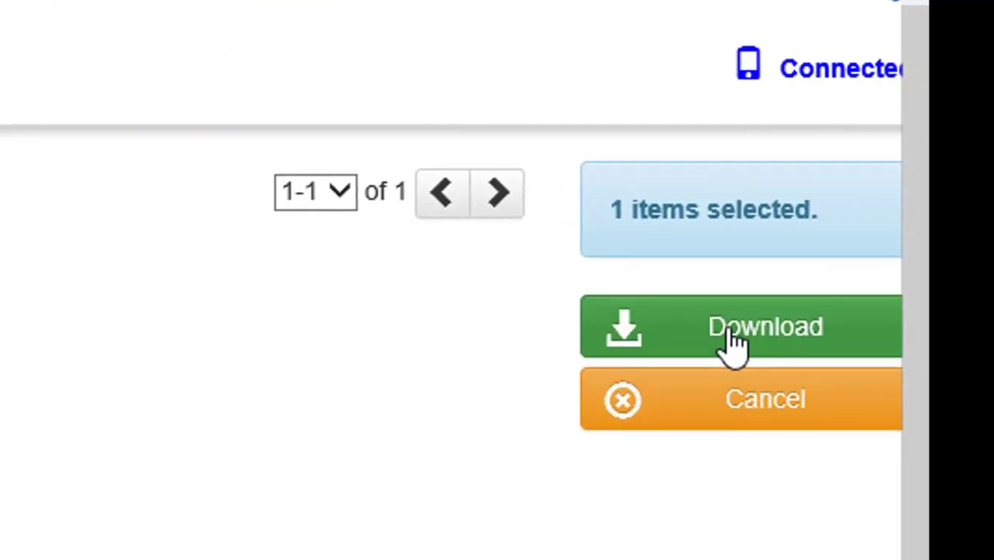
{"action": "left_click", "coordinate": [733, 342]}
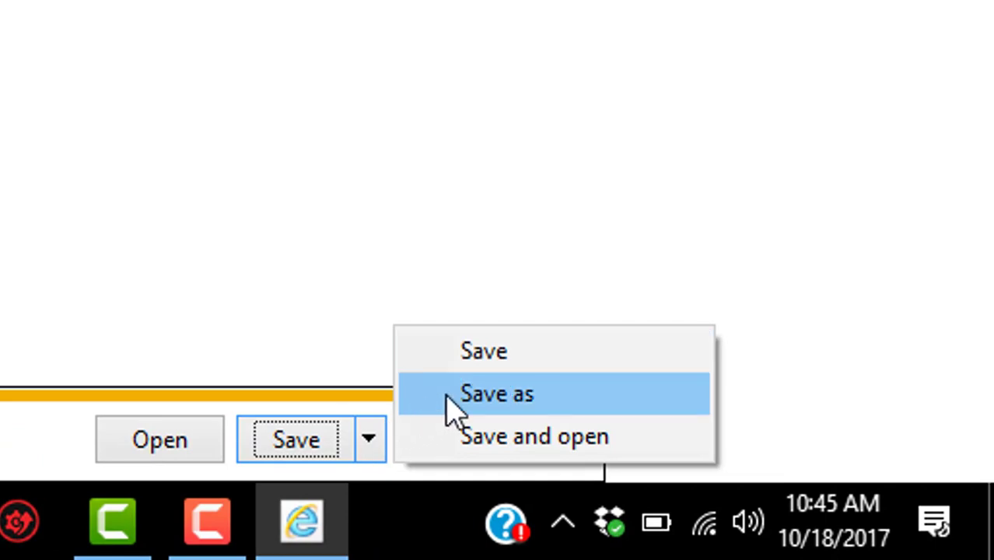
- Save the download to the Desktop as the zipped folder AirTransferPhotos2017-10-18-0
{"action": "left_click", "coordinate": [451, 396]}
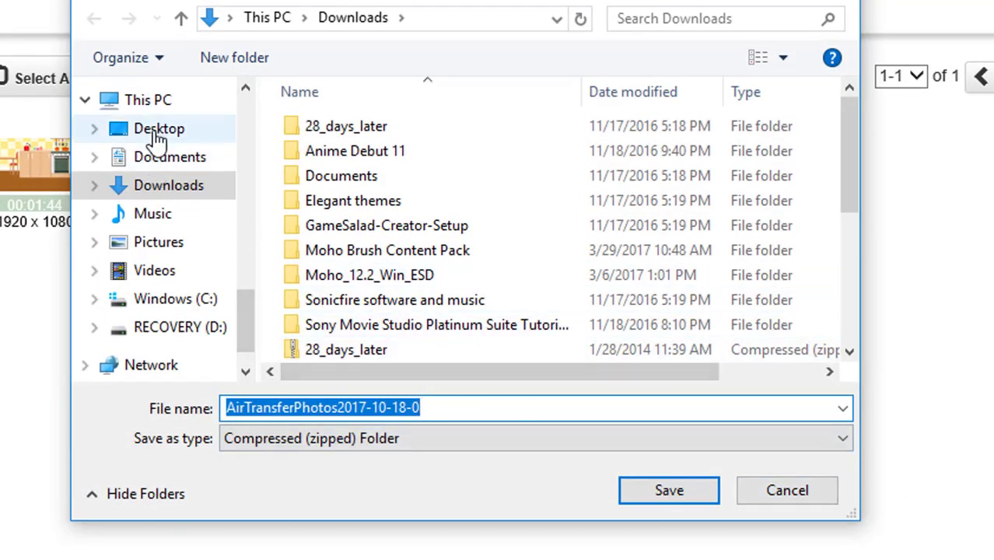
{"action": "left_click", "coordinate": [156, 136]}
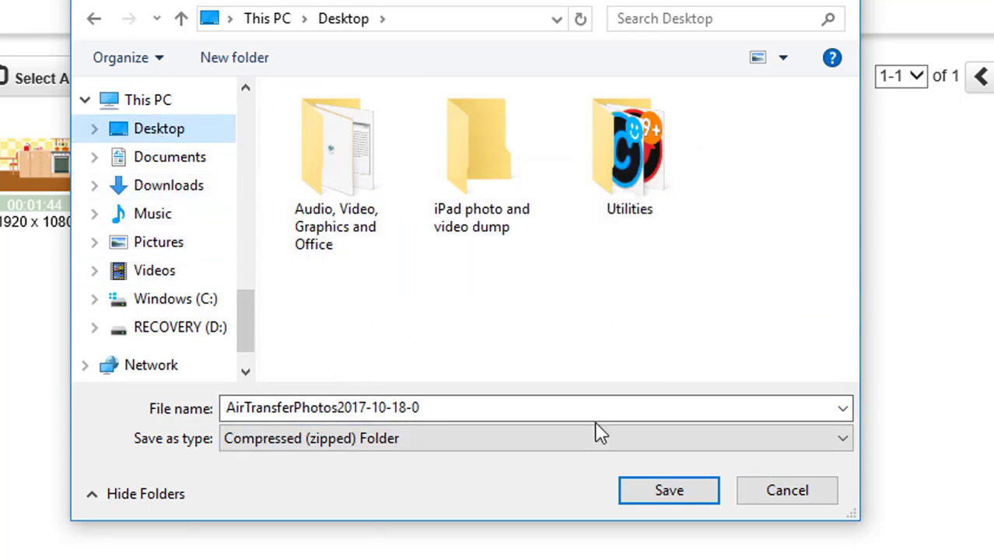
{"action": "left_click", "coordinate": [672, 494]}
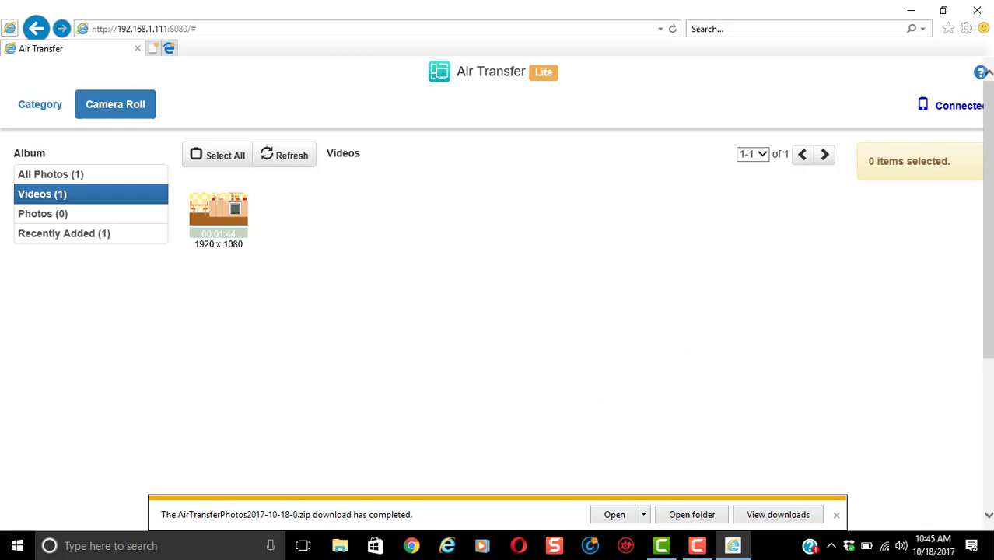
- Minimize the browser and open the downloaded zip folder on the desktop to inspect its contents
{"action": "left_click", "coordinate": [914, 13]}
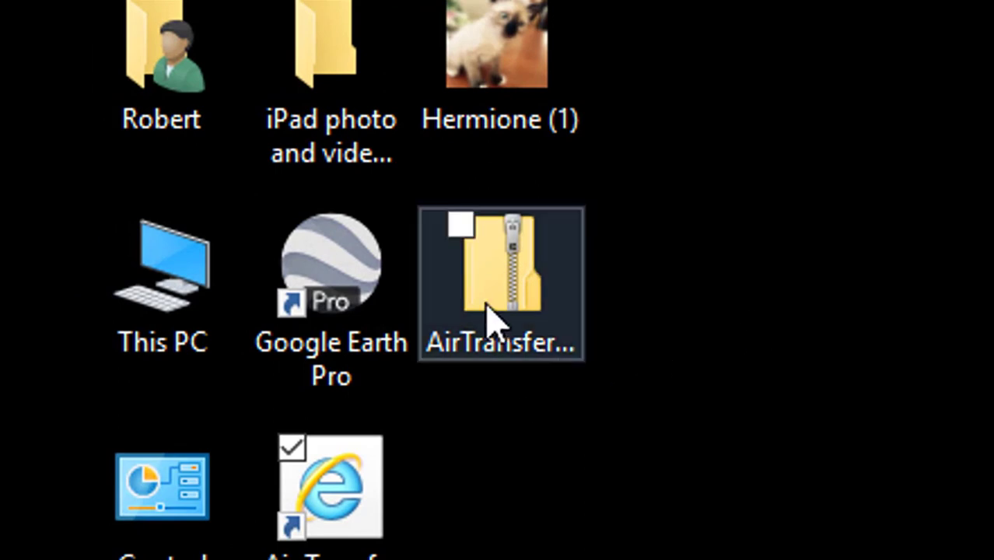
{"action": "double_click", "coordinate": [507, 260]}
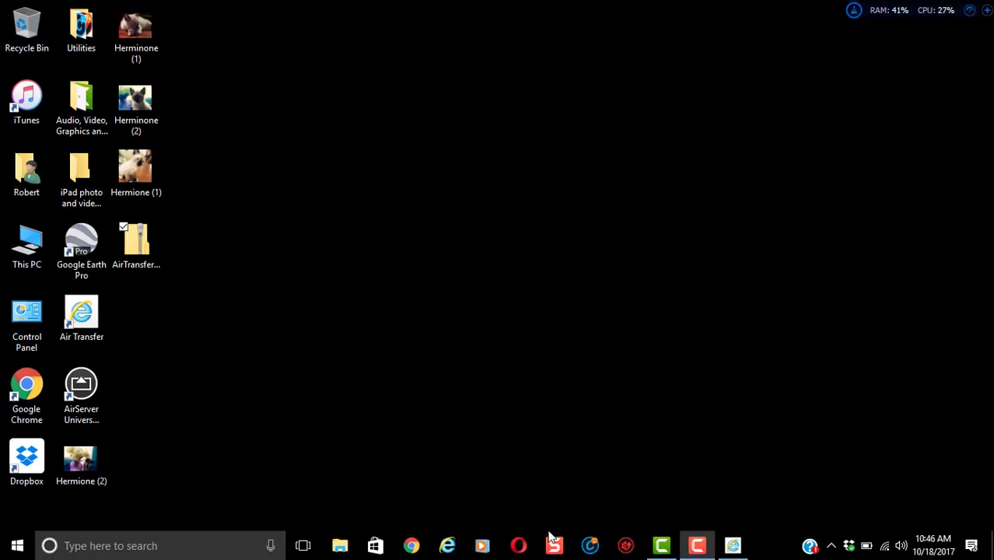
- Return to the Air Transfer page's Category view and dismiss the download notification
{"action": "left_click", "coordinate": [733, 547]}
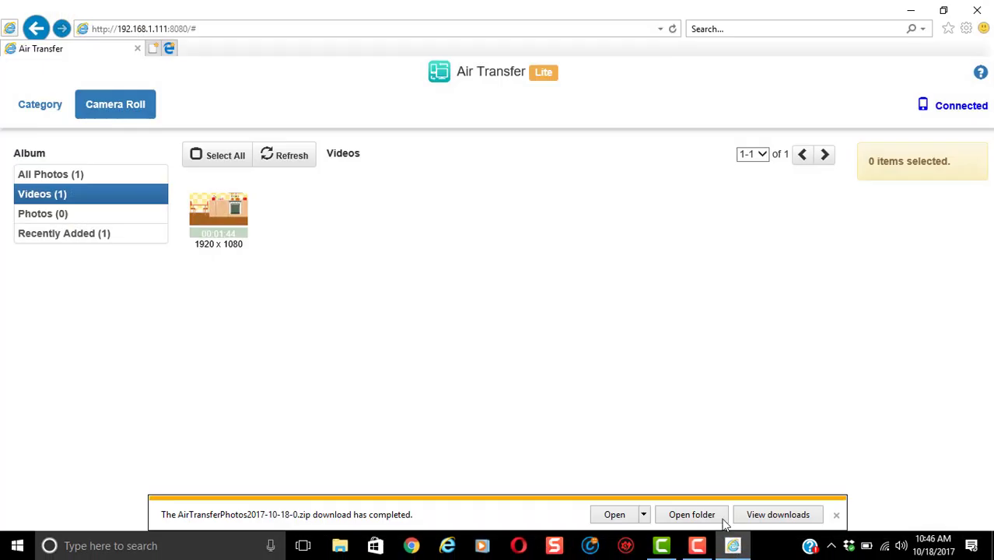
{"action": "left_click", "coordinate": [35, 103]}
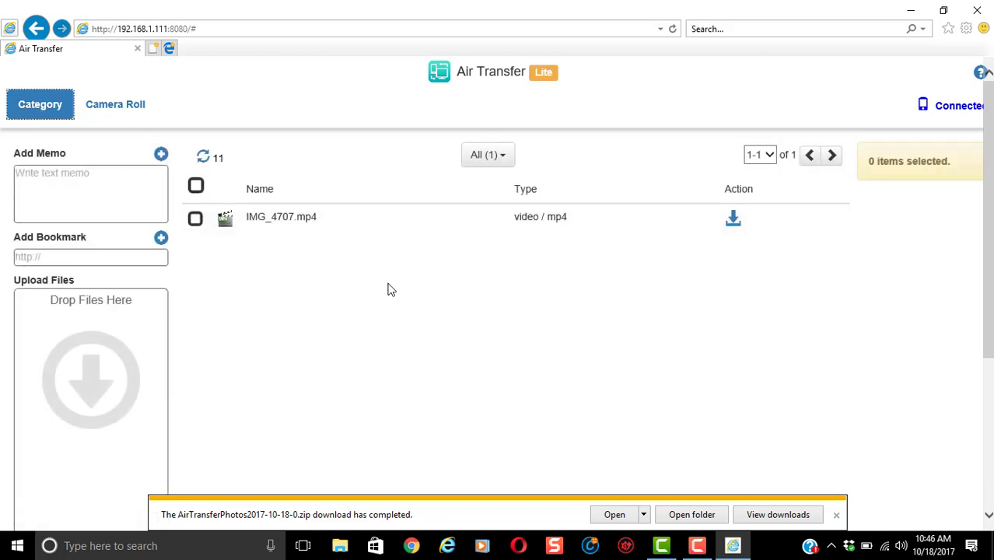
{"action": "left_click", "coordinate": [836, 515]}
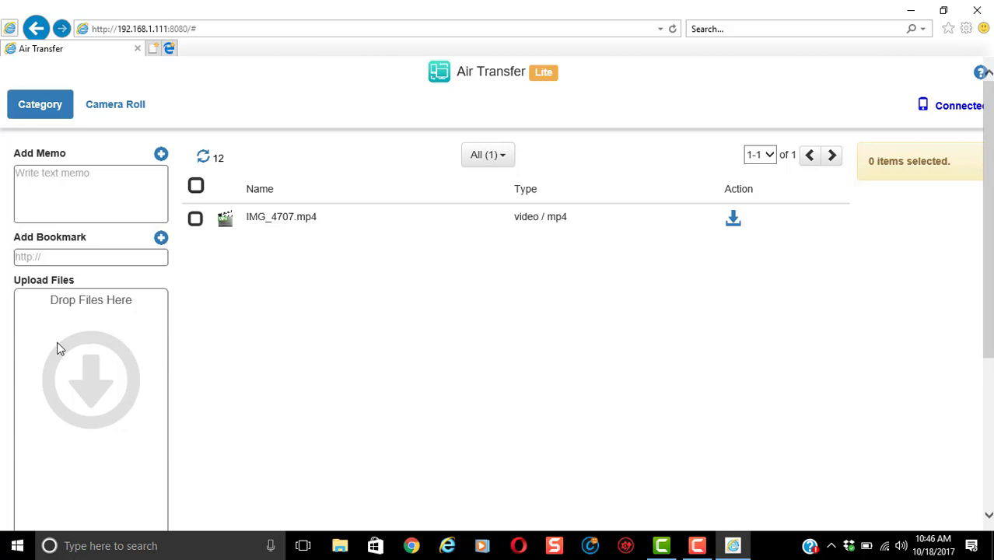
- Upload the desktop photos Hermione (1), Hermione (2), Herminone (1) and Herminone (2) to Air Transfer, and maximize the browser window again
{"action": "left_click", "coordinate": [943, 10]}
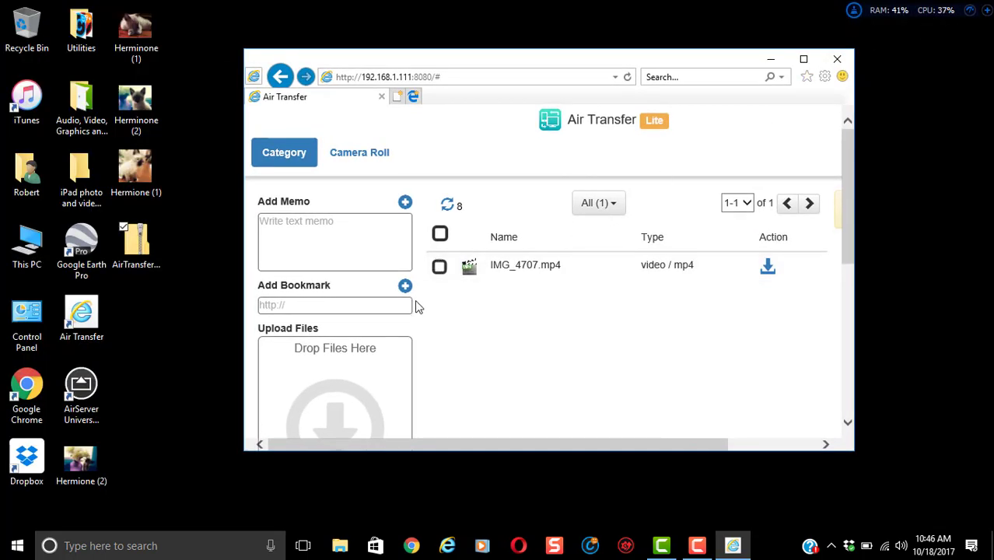
{"action": "scroll", "coordinate": [332, 333], "scroll_direction": "down", "scroll_amount": 3}
{"action": "scroll", "coordinate": [332, 333], "scroll_direction": "up", "scroll_amount": 1}
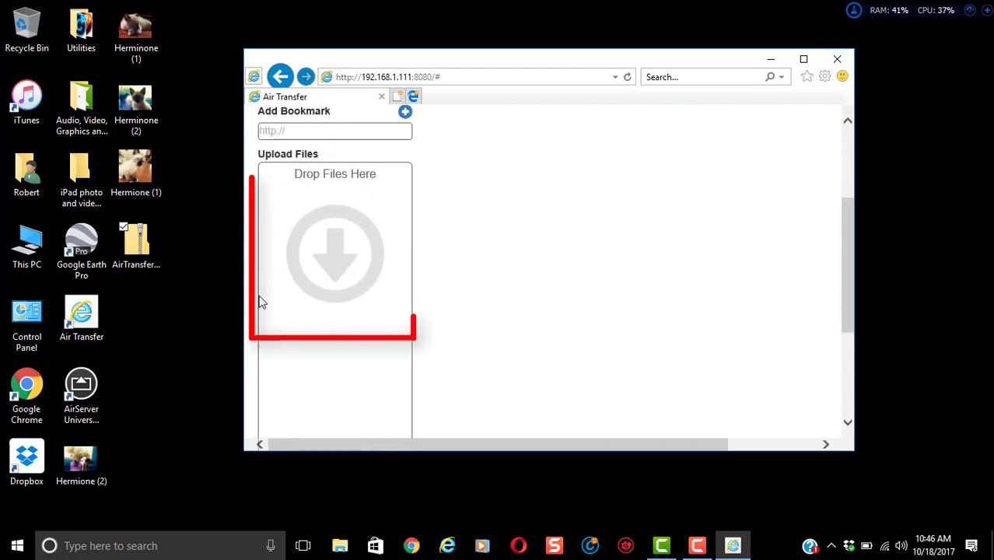
{"action": "left_click", "coordinate": [148, 178]}
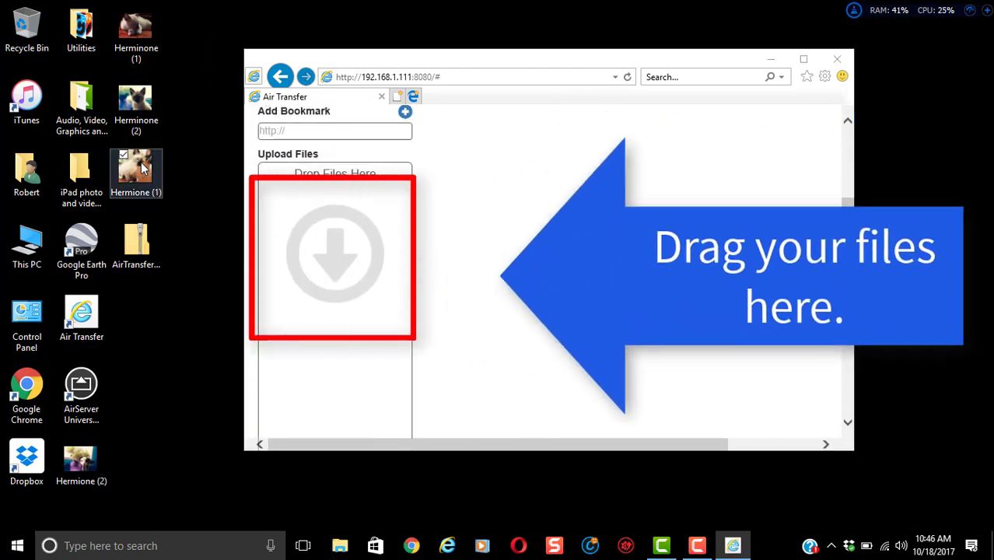
{"action": "left_click", "coordinate": [147, 116], "text": "ctrl"}
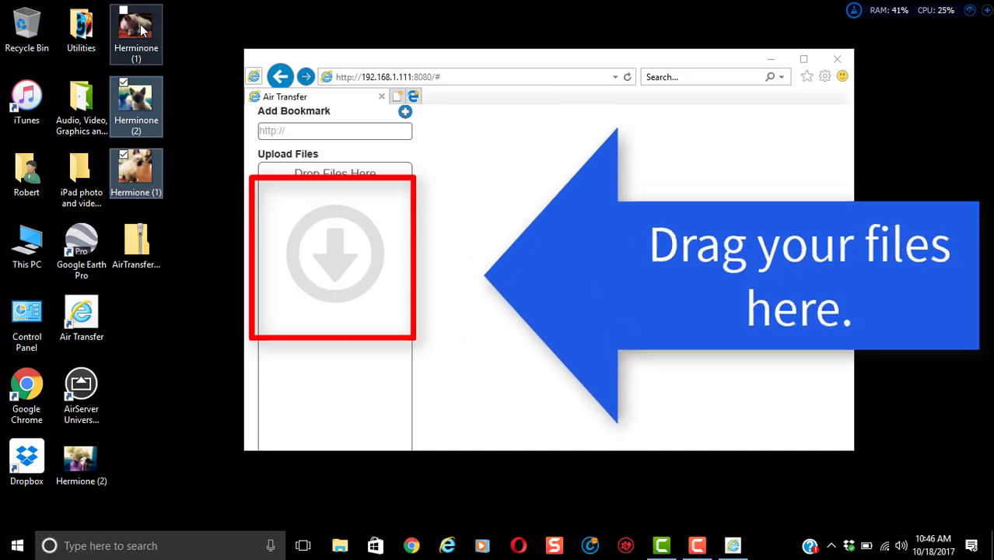
{"action": "left_click", "coordinate": [136, 31], "text": "ctrl"}
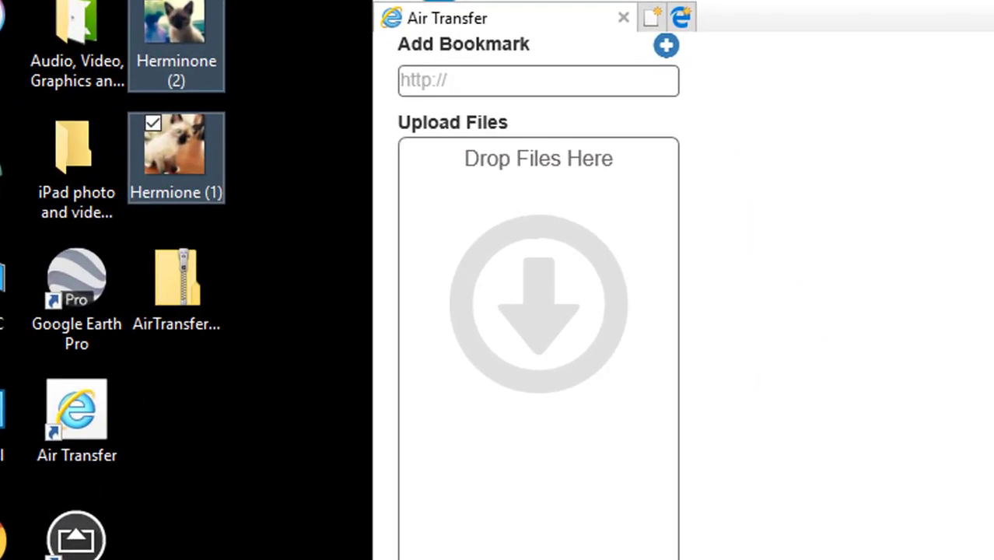
{"action": "left_click_drag", "start_coordinate": [176, 155], "coordinate": [582, 361]}
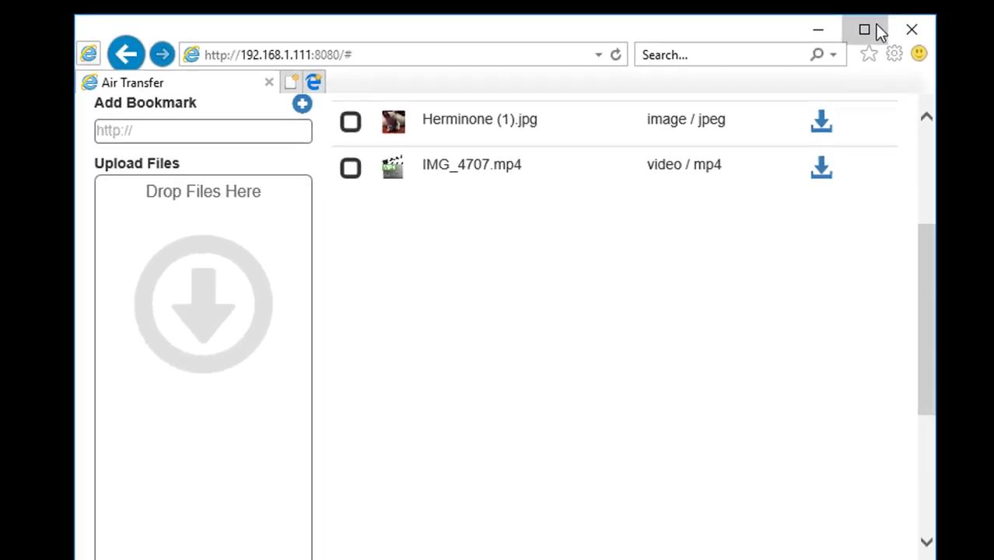
{"action": "left_click", "coordinate": [945, 4]}
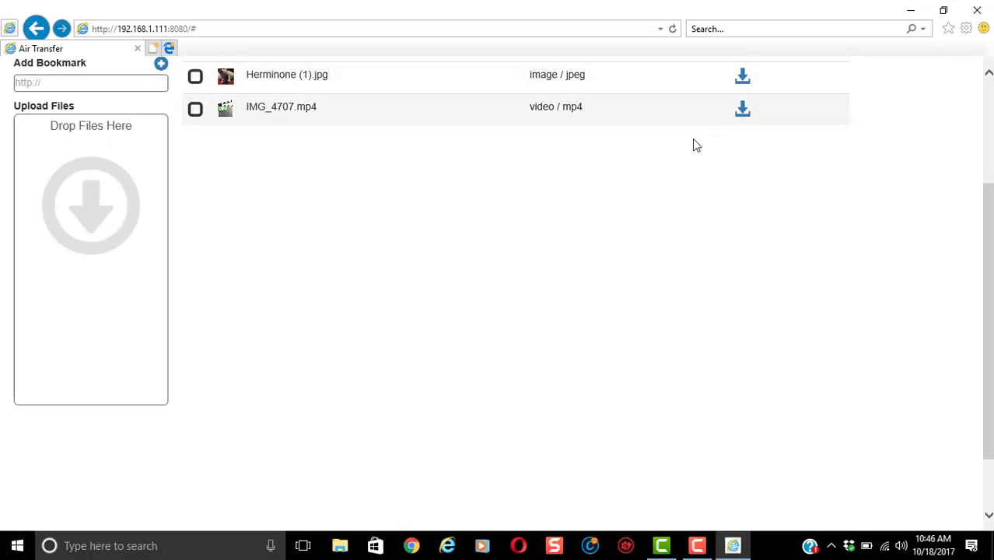
{"action": "scroll", "coordinate": [116, 252], "scroll_direction": "up", "scroll_amount": 3}
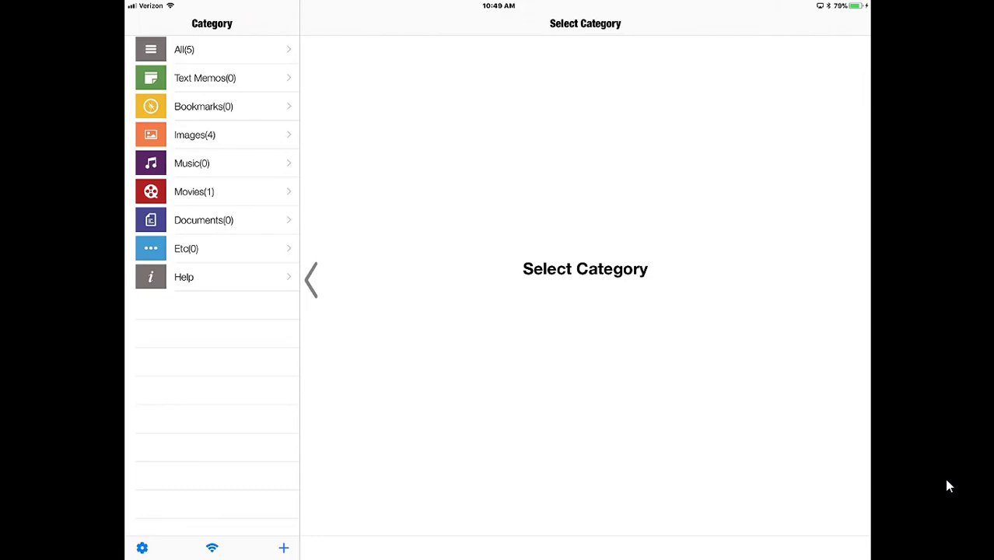
- On the iPad, display Hermione (2).jpg from the Images category and save it to the device's photo library
{"action": "left_click", "coordinate": [194, 134]}
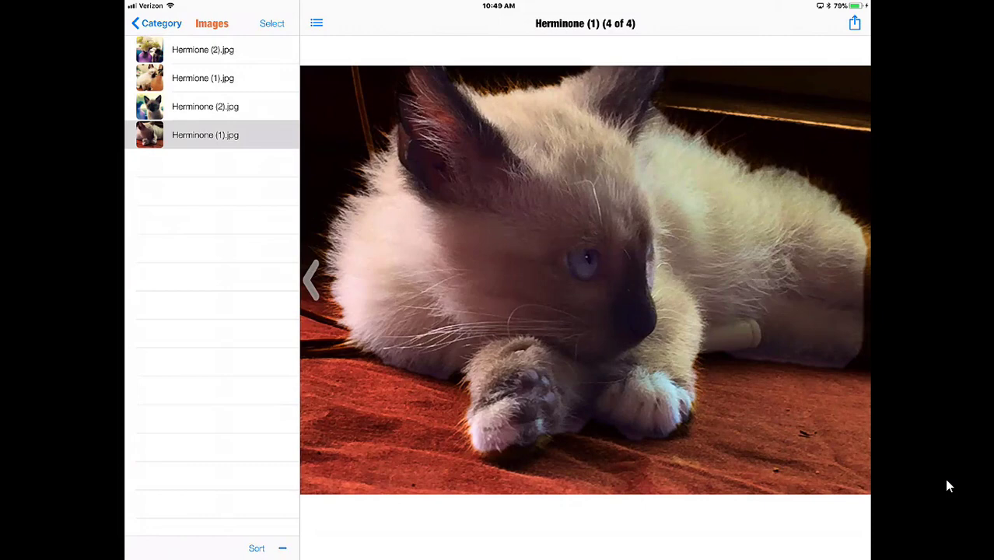
{"action": "key", "text": "Right"}
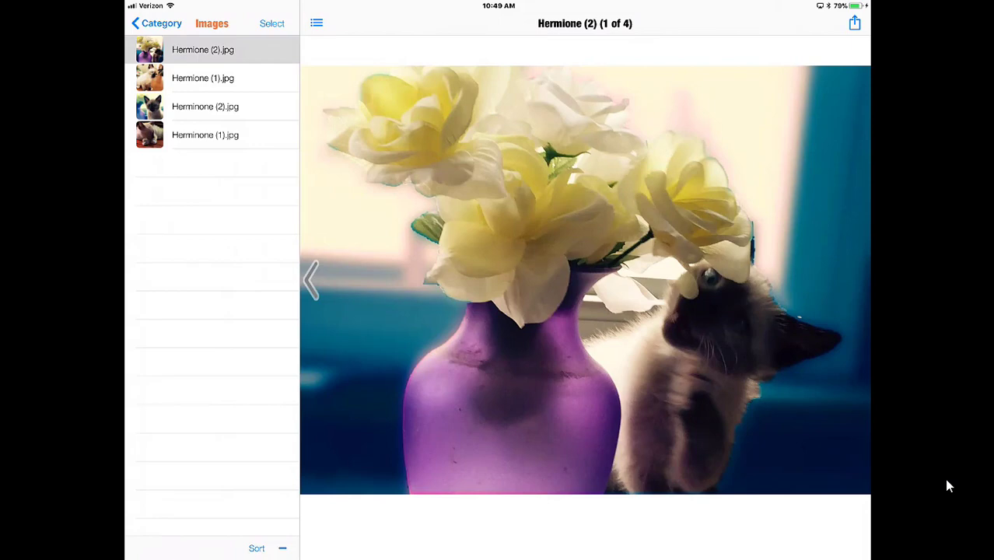
{"action": "key", "text": "Home"}
{"action": "key", "text": "Home"}
{"action": "key", "text": "Home"}
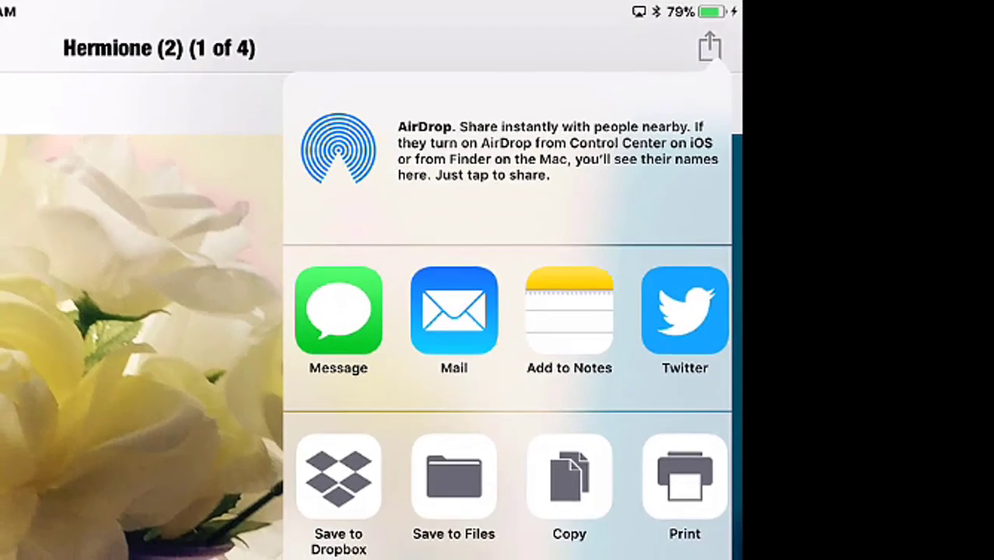
{"action": "scroll", "coordinate": [507, 490], "scroll_direction": "right", "scroll_amount": 3}
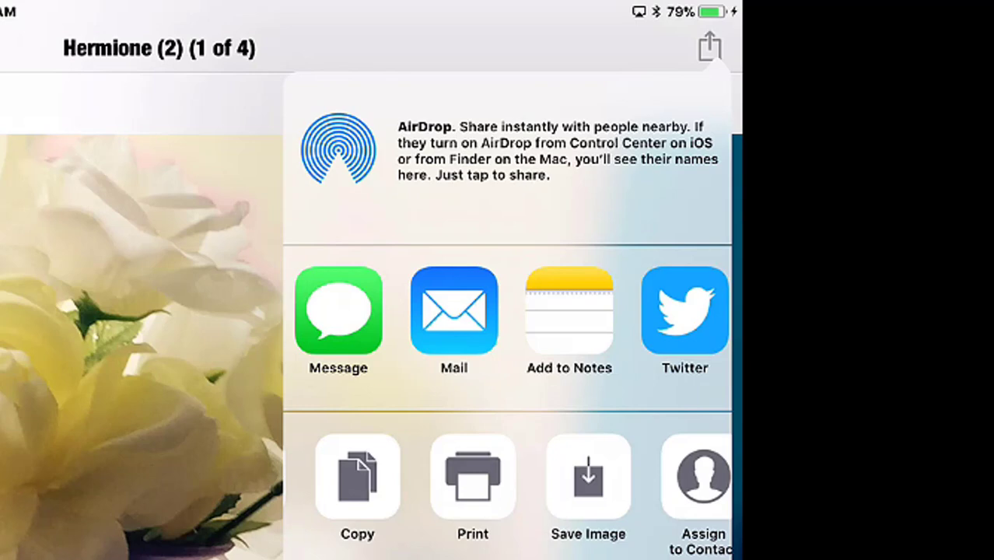
{"action": "left_click", "coordinate": [588, 476]}
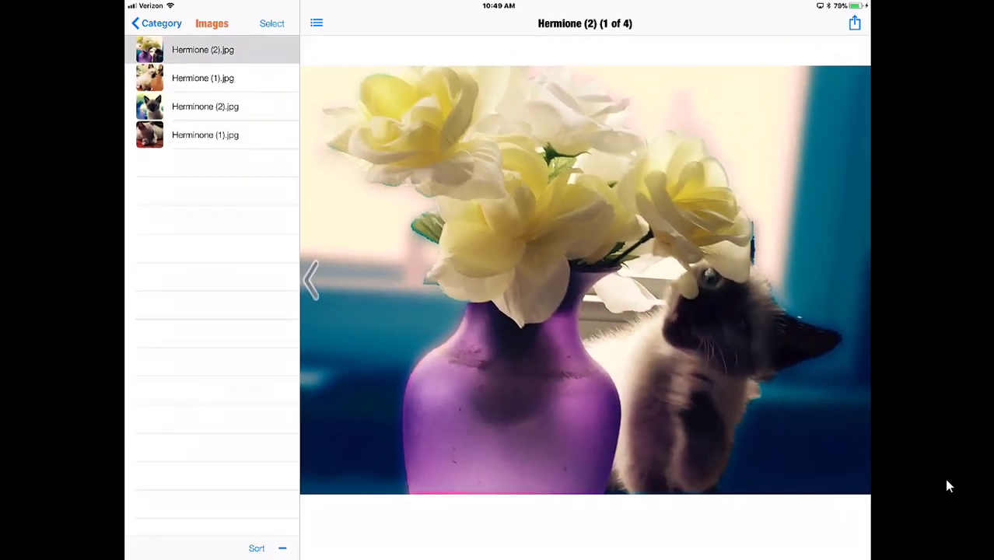
- Save Hermione (1).jpg and Herminone (2).jpg to the iPad's photo library as well
{"action": "left_click", "coordinate": [203, 78]}
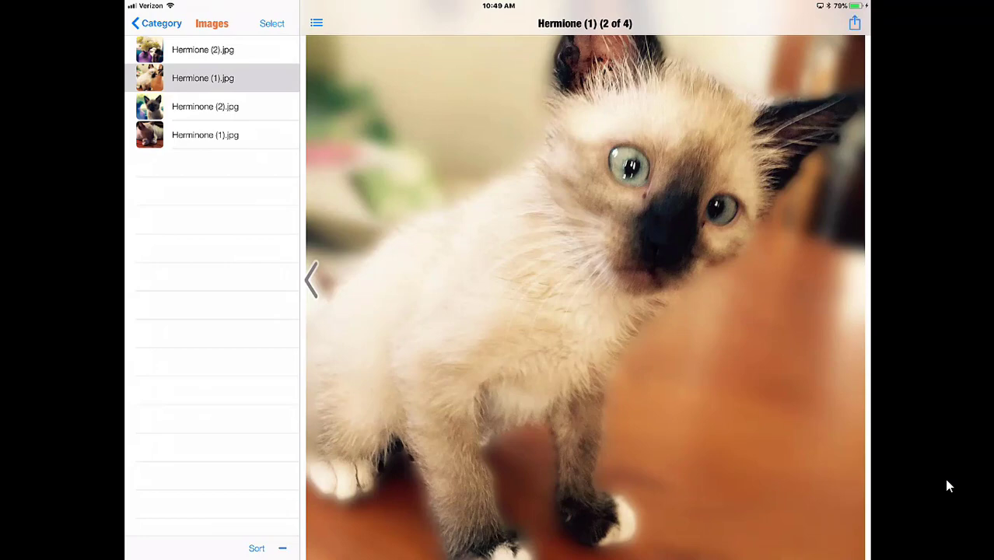
{"action": "left_click", "coordinate": [855, 23]}
{"action": "scroll", "coordinate": [755, 234], "scroll_direction": "right", "scroll_amount": 1}
{"action": "left_click", "coordinate": [818, 233]}
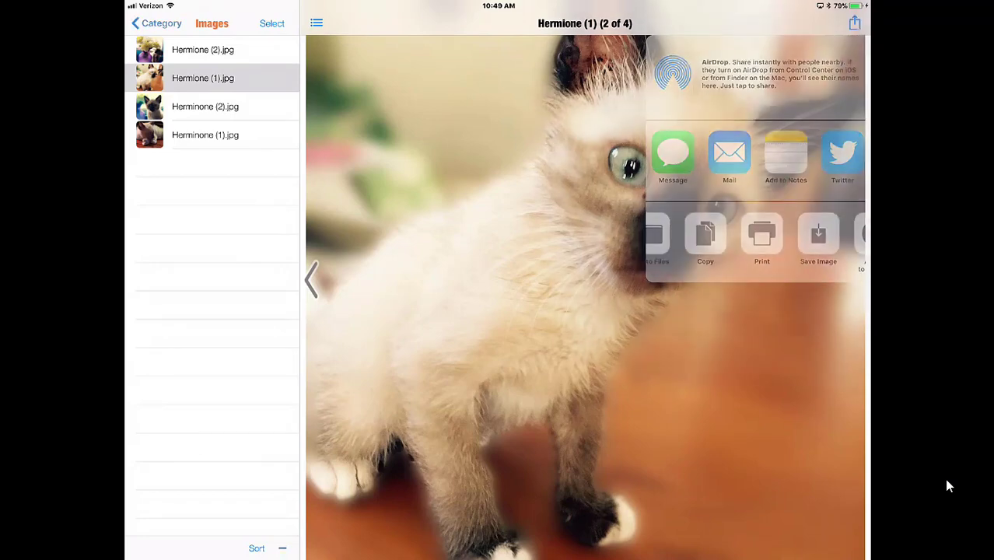
{"action": "key", "text": "Right"}
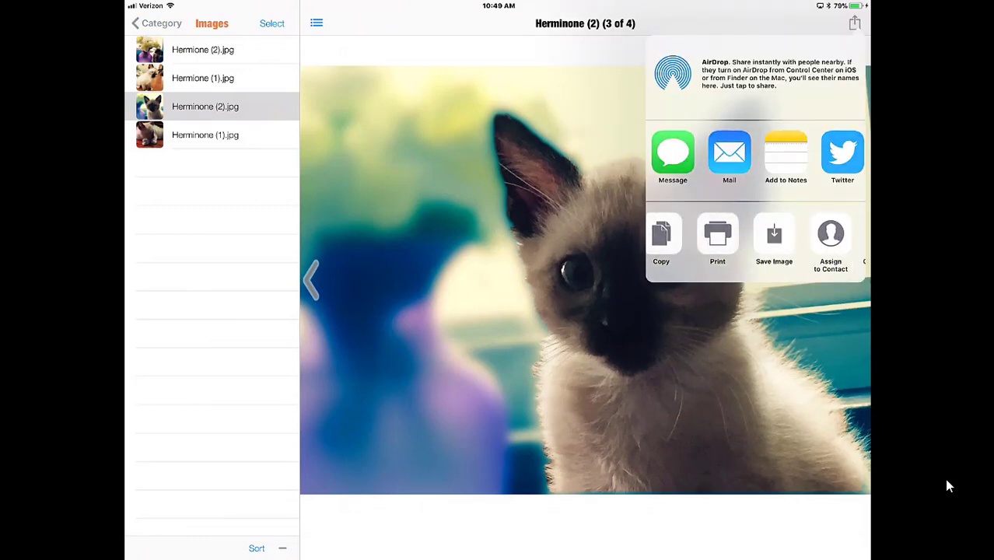
{"action": "key", "text": "Escape"}
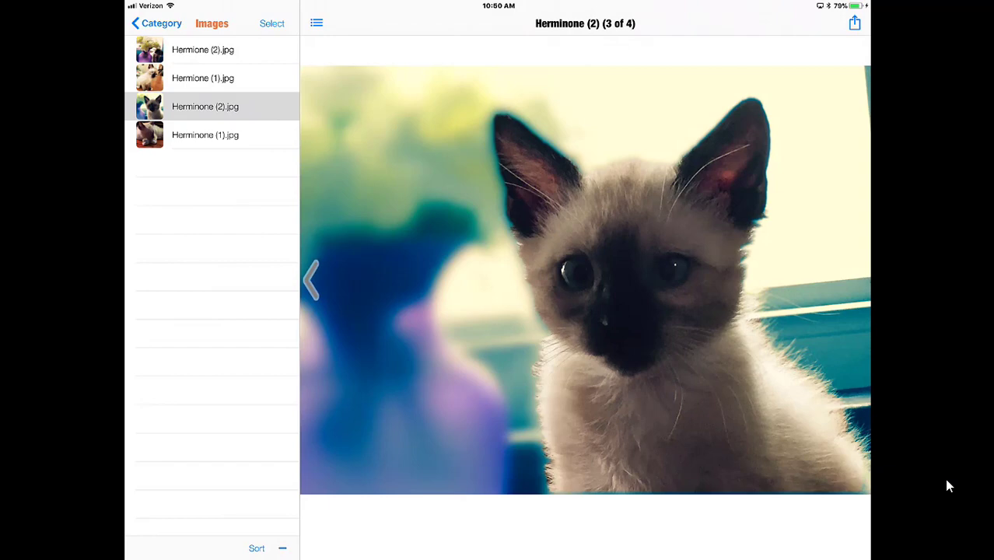
- Save Herminone (1).jpg to the iPad's photo library and return to the Air Transfer category list
{"action": "key", "text": "Down"}
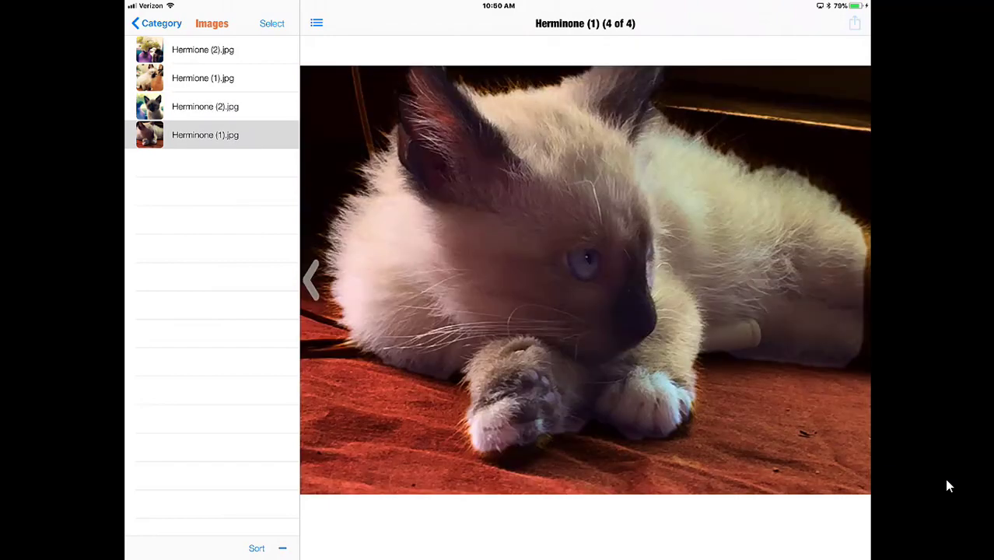
{"action": "key", "text": "super+s"}
{"action": "scroll", "coordinate": [754, 241], "scroll_direction": "right", "scroll_amount": 2}
{"action": "left_click", "coordinate": [775, 234]}
{"action": "left_click", "coordinate": [158, 23]}
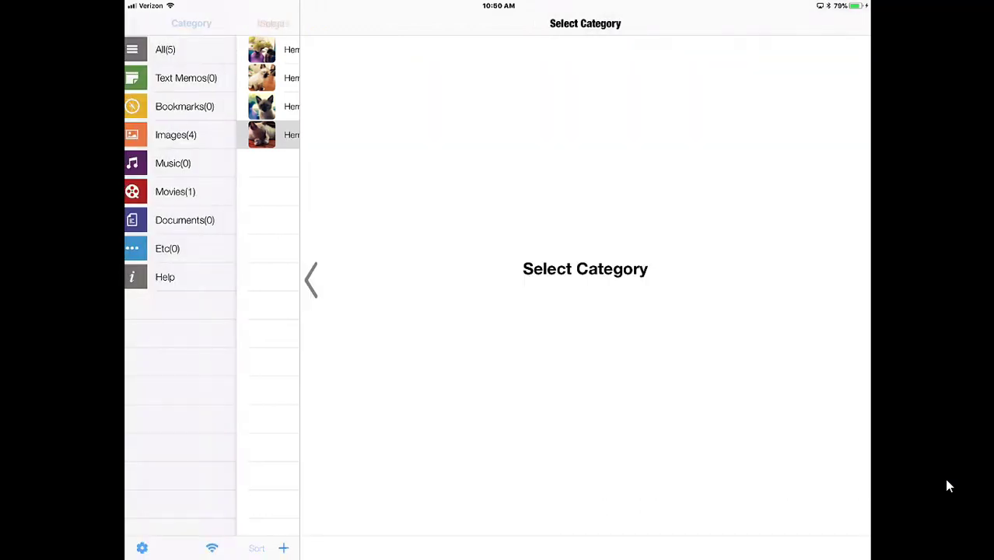
- Leave Air Transfer for the iPad's home screen and show the All Photos album in the Photos app
{"action": "key", "text": "Home"}
{"action": "key", "text": "Home"}
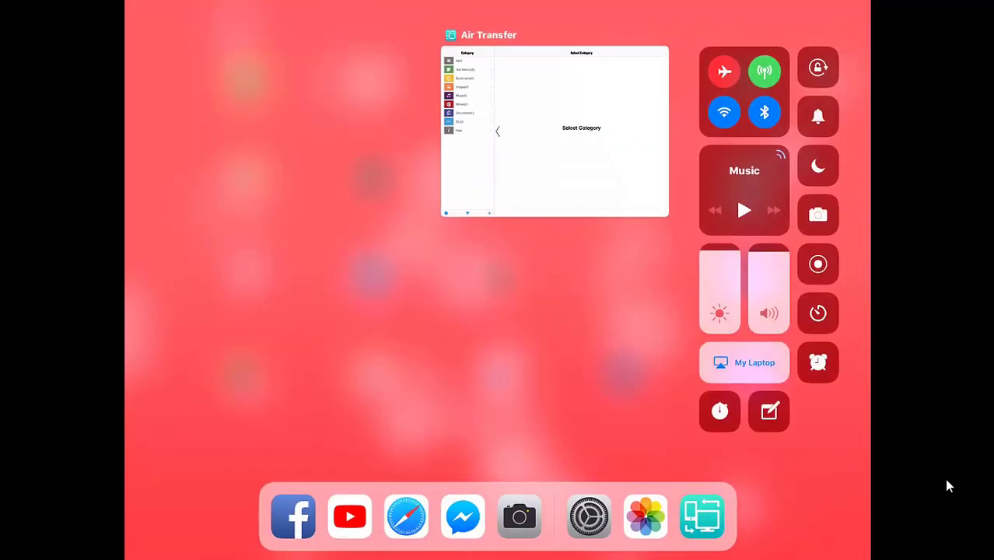
{"action": "key", "text": "super+h"}
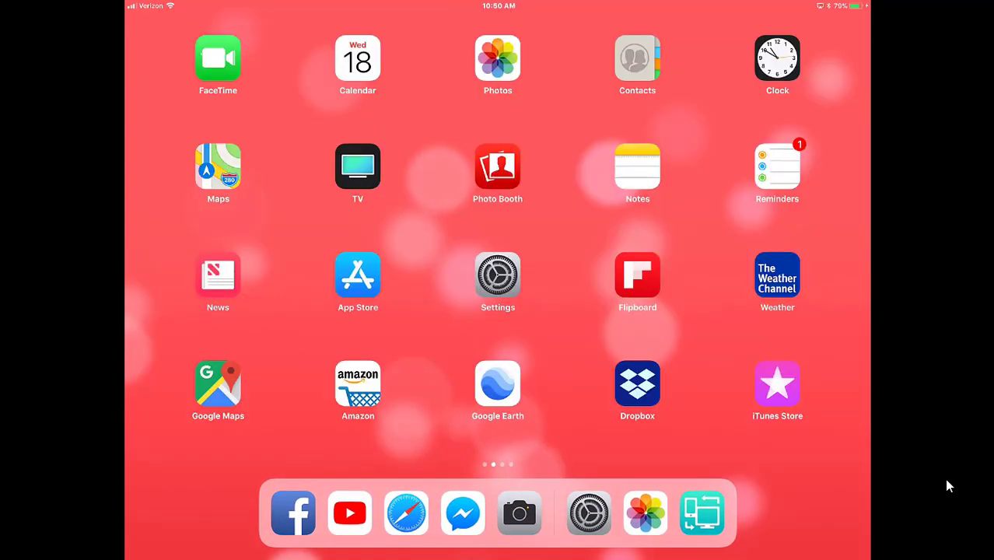
{"action": "left_click", "coordinate": [498, 58]}
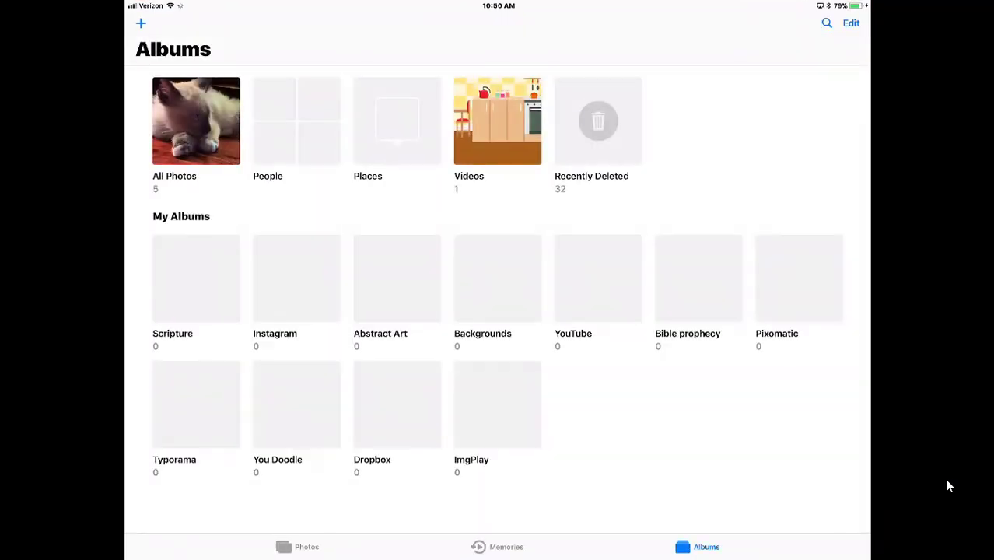
{"action": "left_click", "coordinate": [196, 121]}
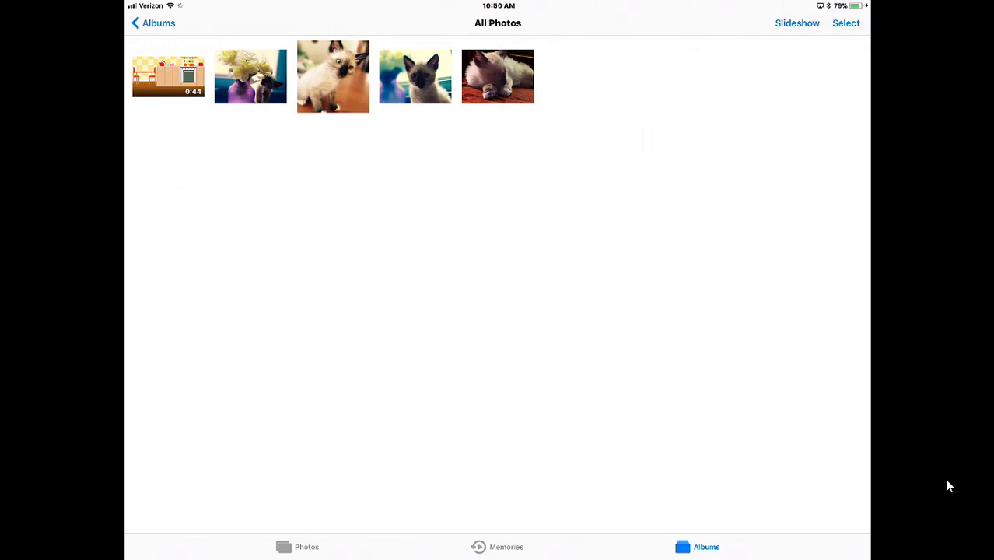